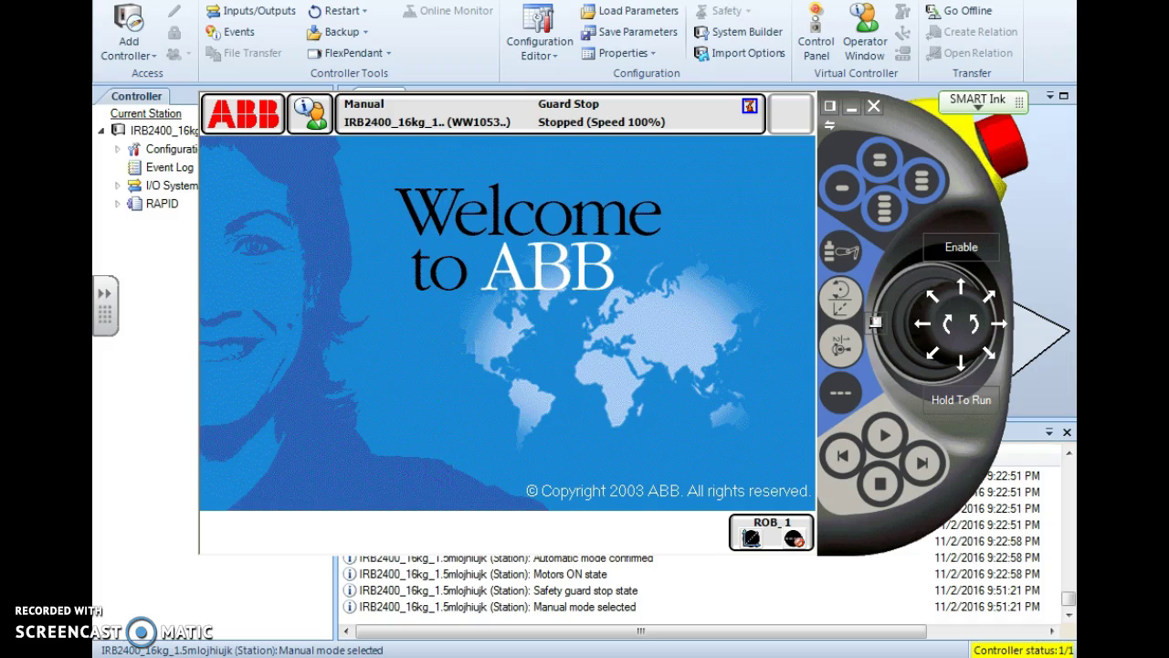
Open Inputs and Outputs from the main menu and filter the view to Digital Inputs.
{"action": "left_click", "coordinate": [254, 122]}
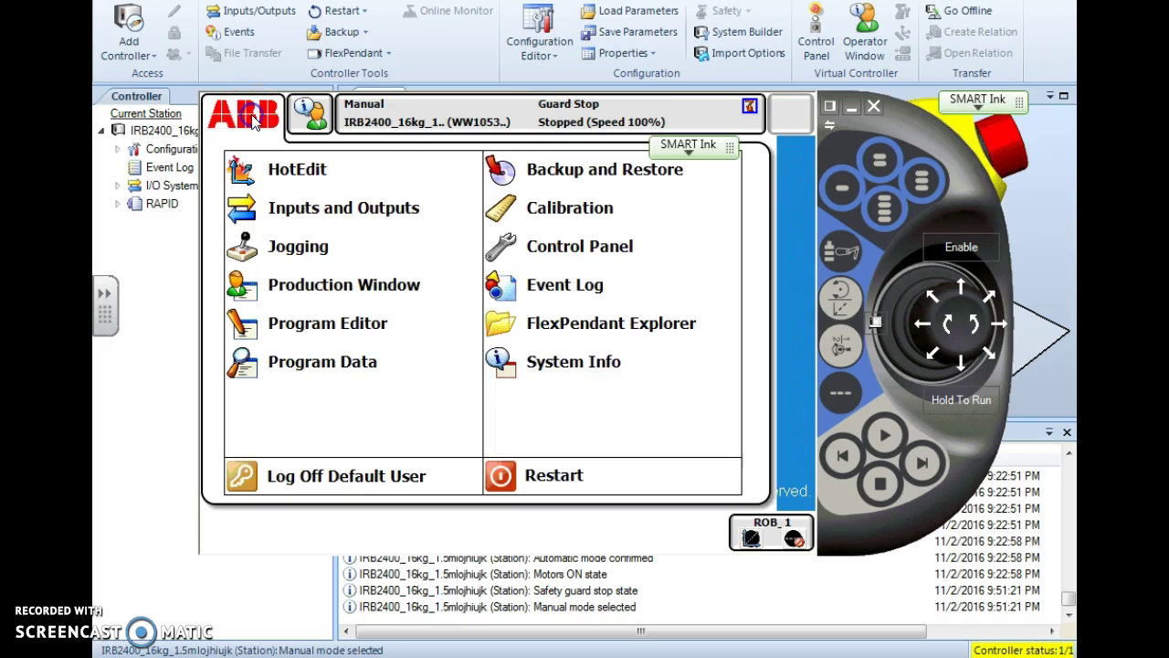
{"action": "left_click", "coordinate": [310, 217]}
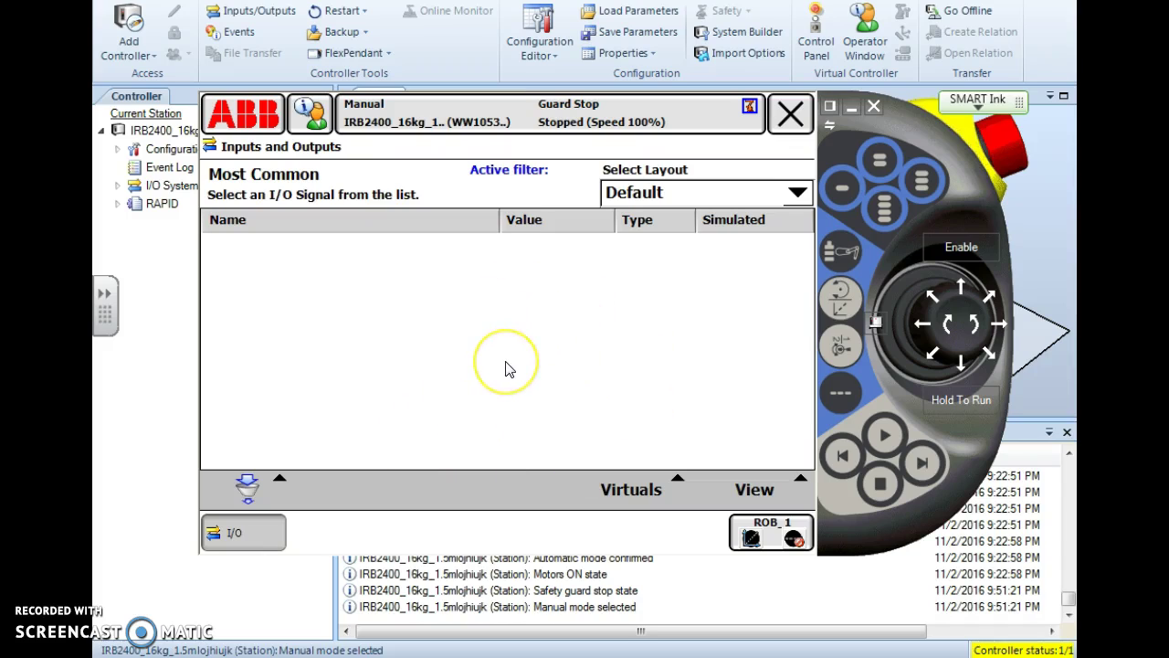
{"action": "left_click", "coordinate": [756, 493]}
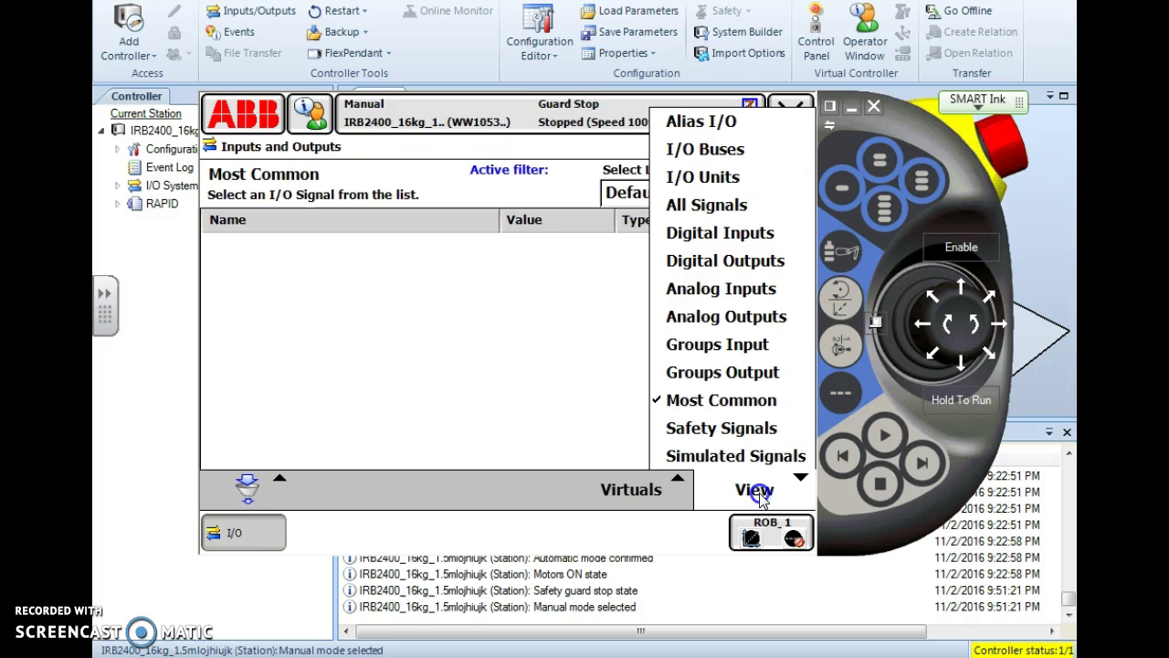
{"action": "left_click", "coordinate": [723, 234]}
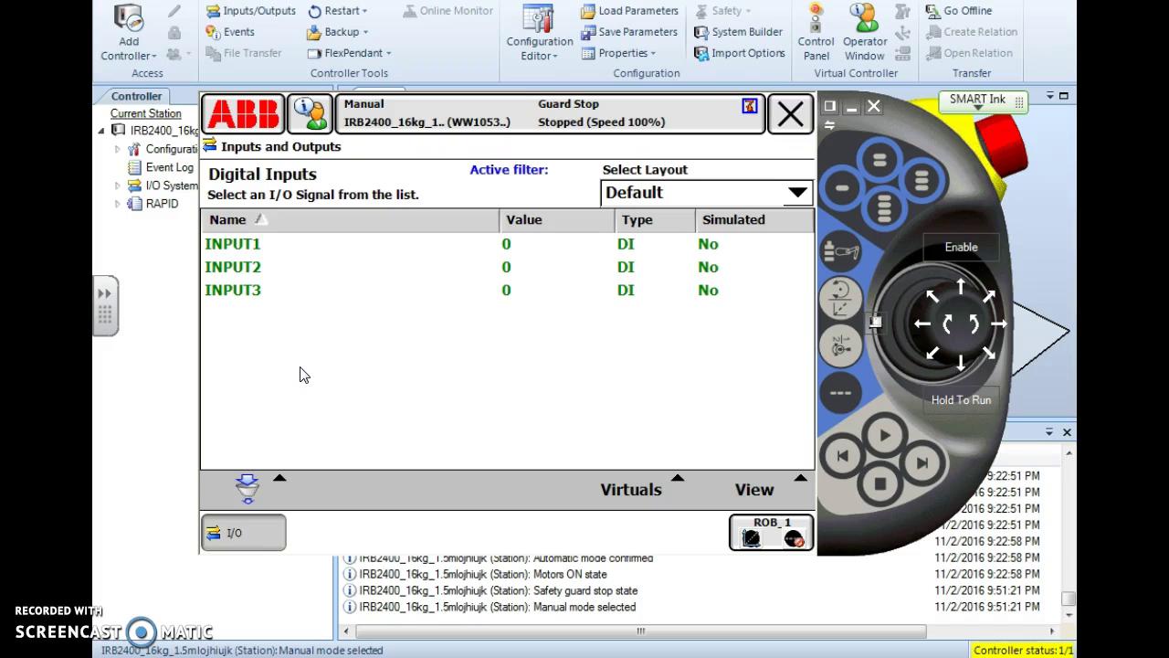
Select the INPUT1 signal in the Digital Inputs list.
{"action": "left_click", "coordinate": [257, 361]}
{"action": "left_click", "coordinate": [338, 381]}
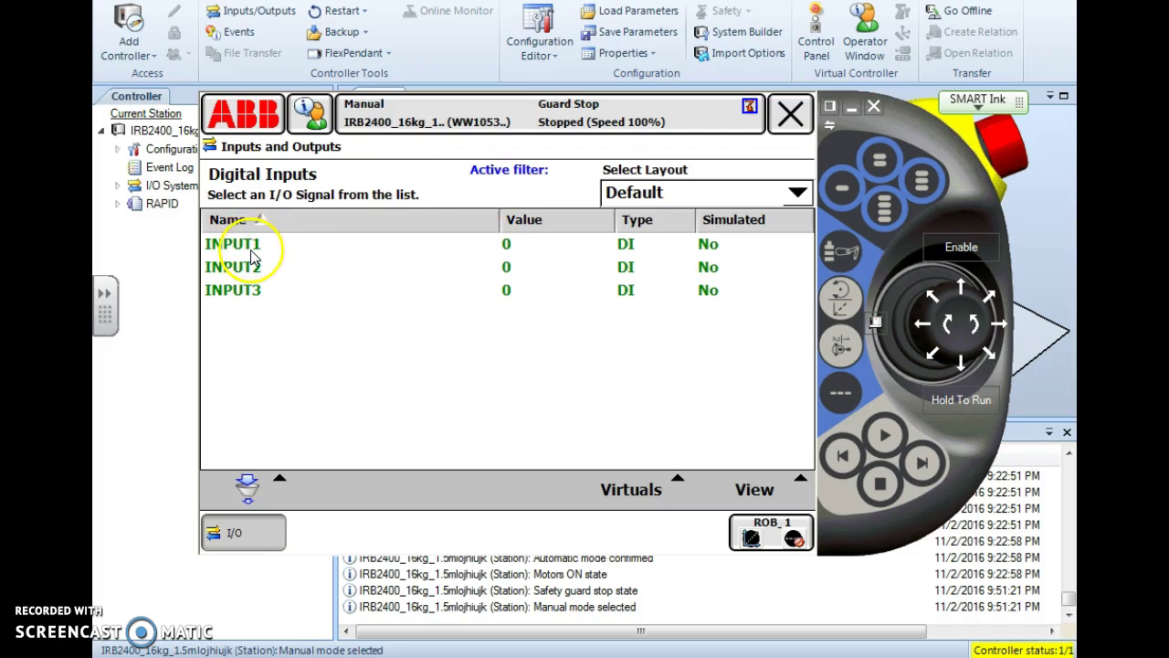
{"action": "left_click", "coordinate": [513, 253]}
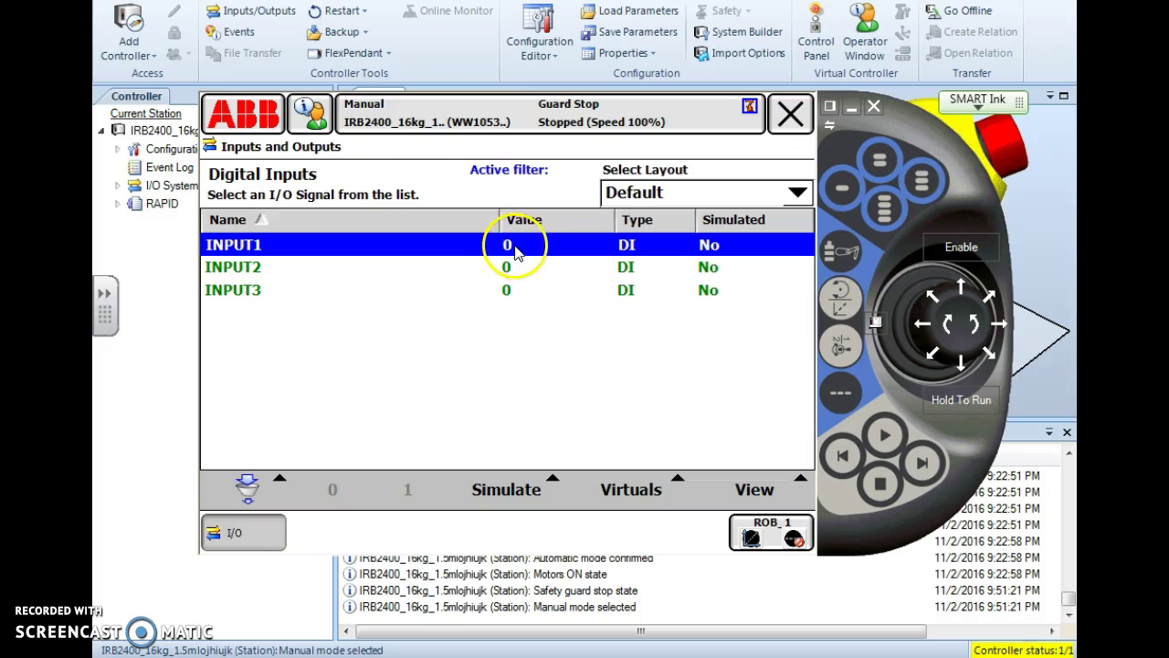
Put INPUT1 into simulation and toggle its value to 1, 0, then 1.
{"action": "left_click", "coordinate": [506, 489]}
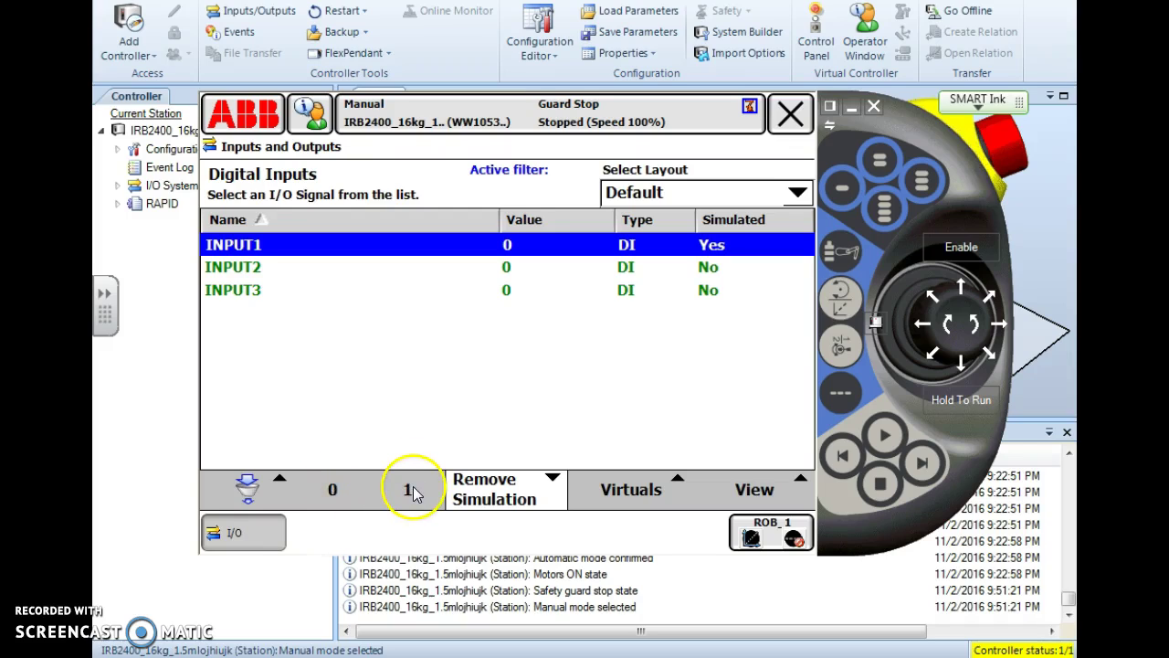
{"action": "left_click", "coordinate": [409, 490]}
{"action": "left_click", "coordinate": [338, 493]}
{"action": "left_click", "coordinate": [410, 488]}
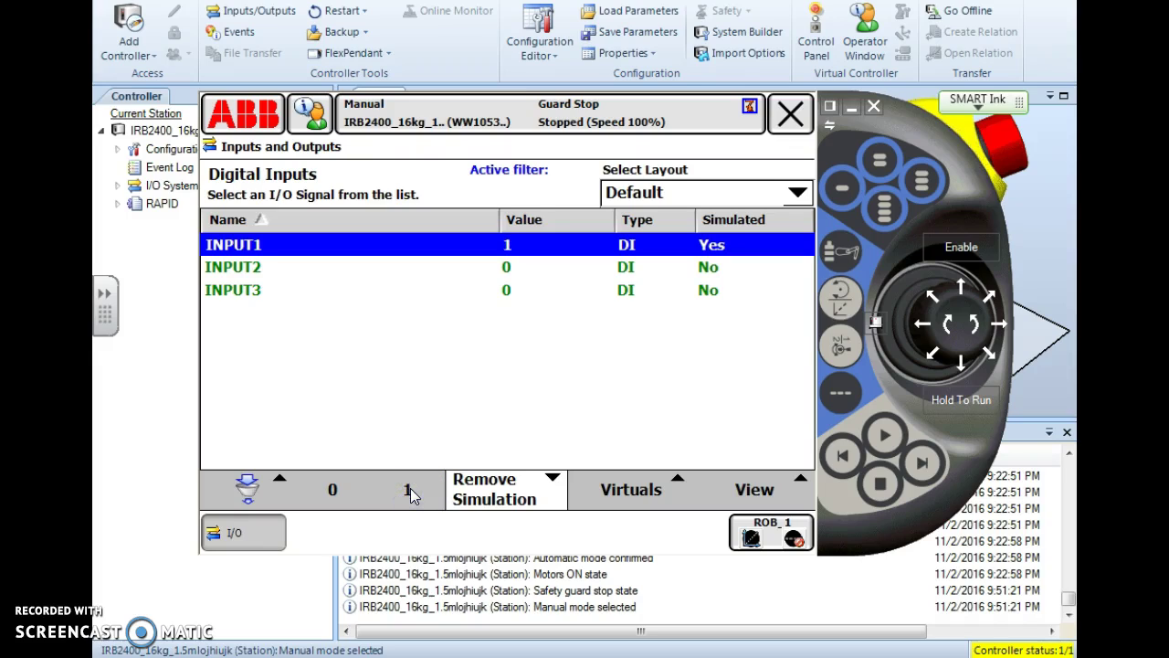
Toggle the simulated INPUT1 again to 0 and back to 1.
{"action": "left_click_drag", "start_coordinate": [410, 493], "coordinate": [509, 268]}
{"action": "left_click", "coordinate": [480, 504]}
{"action": "left_click", "coordinate": [489, 498]}
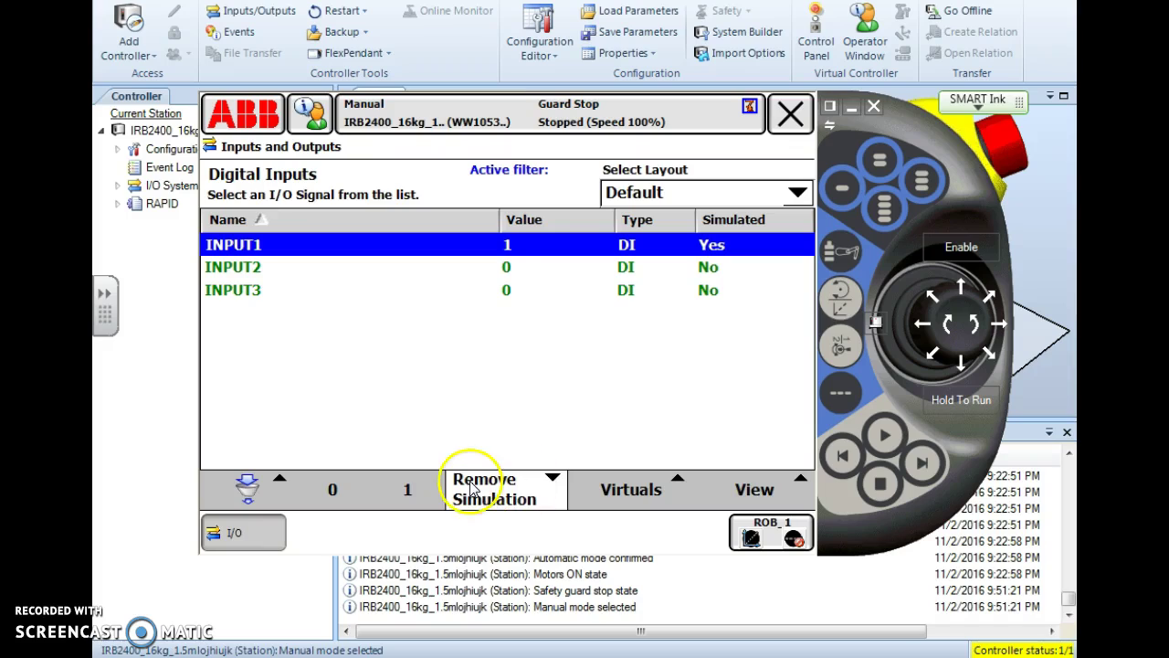
{"action": "left_click", "coordinate": [334, 494]}
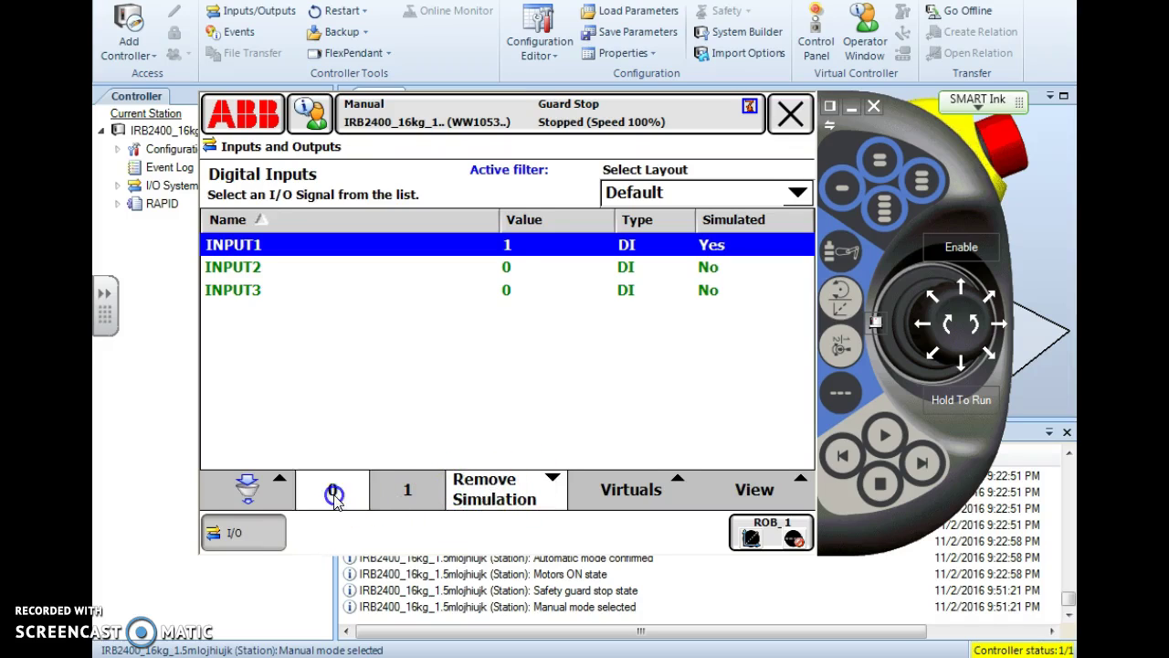
{"action": "left_click", "coordinate": [409, 491]}
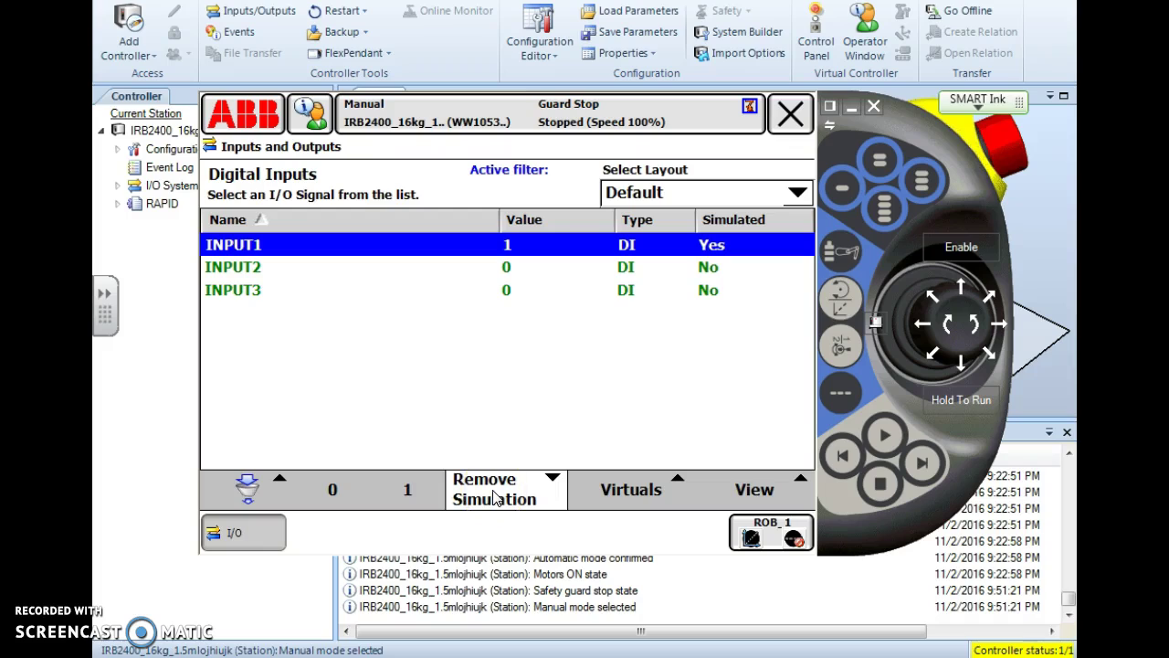
Select INPUT1 and remove its simulation so it returns to 0.
{"action": "left_click", "coordinate": [516, 260]}
{"action": "left_click", "coordinate": [502, 489]}
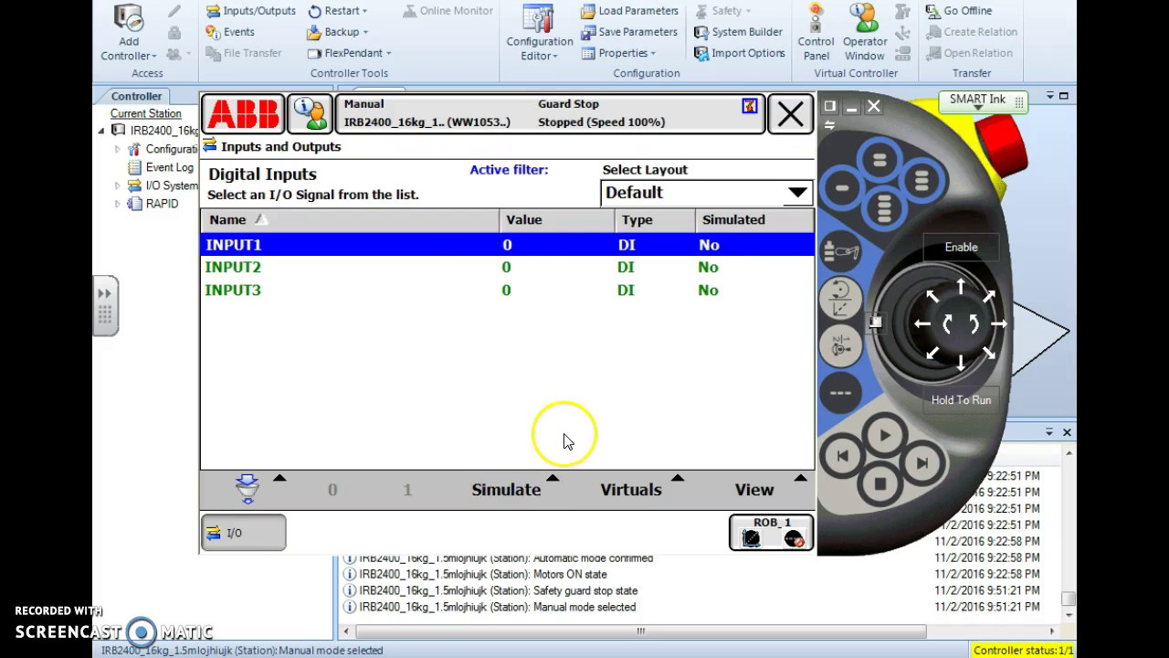
Reopen Inputs and Outputs from the main menu and filter the view to Digital Outputs.
{"action": "left_click", "coordinate": [245, 116]}
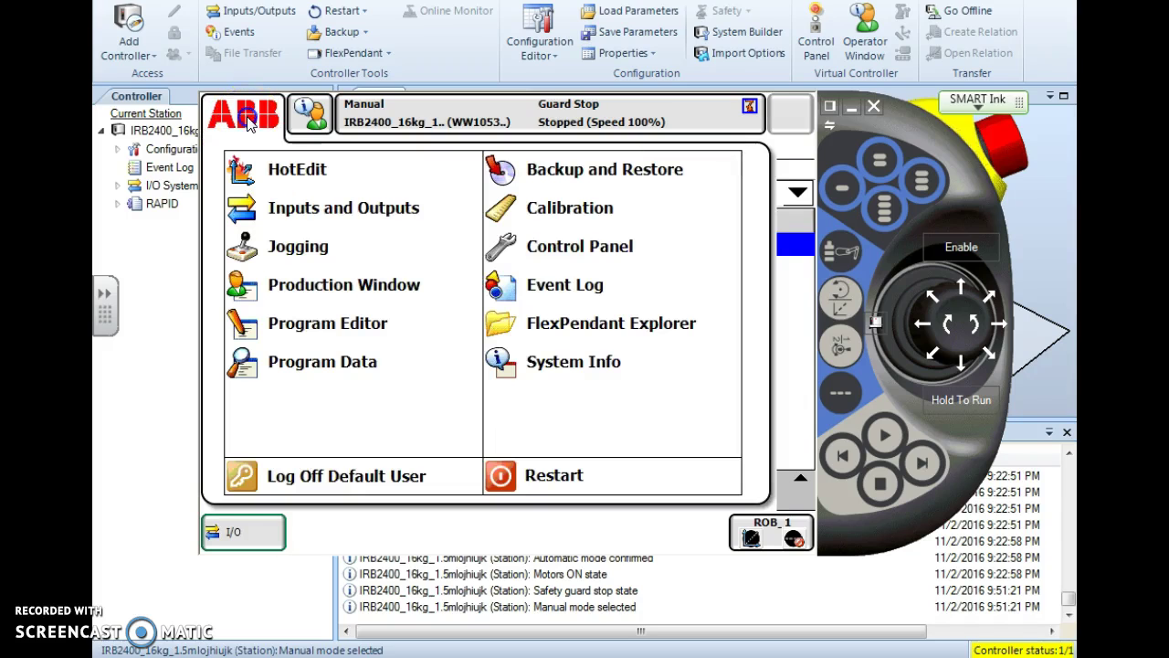
{"action": "left_click", "coordinate": [330, 211]}
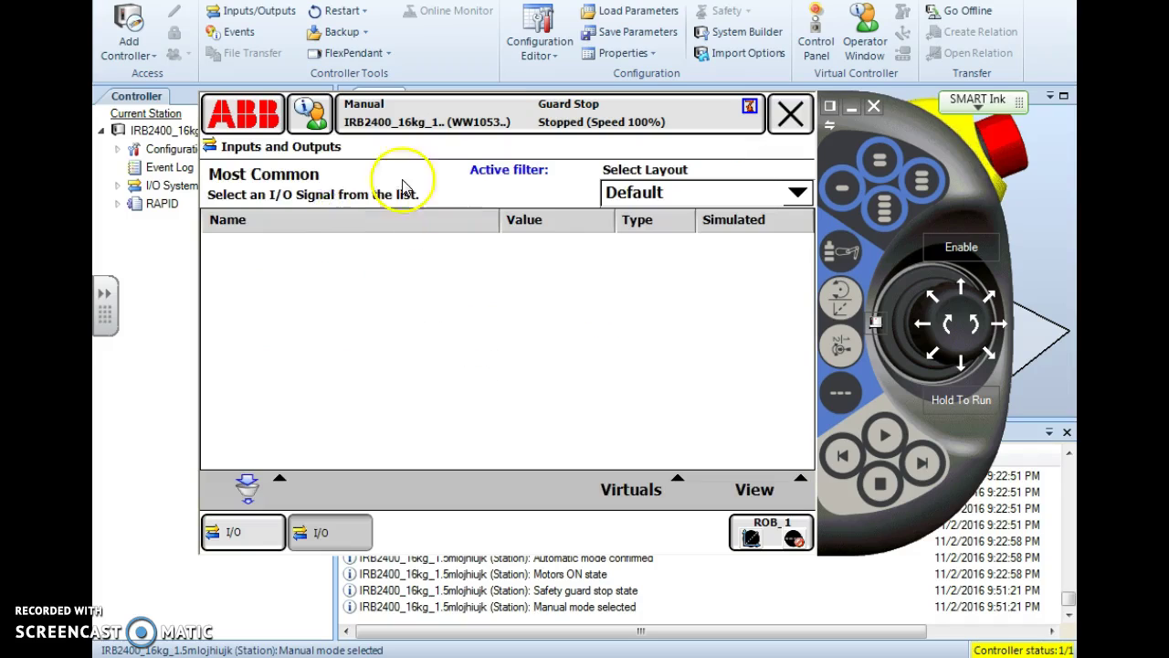
{"action": "left_click", "coordinate": [754, 488]}
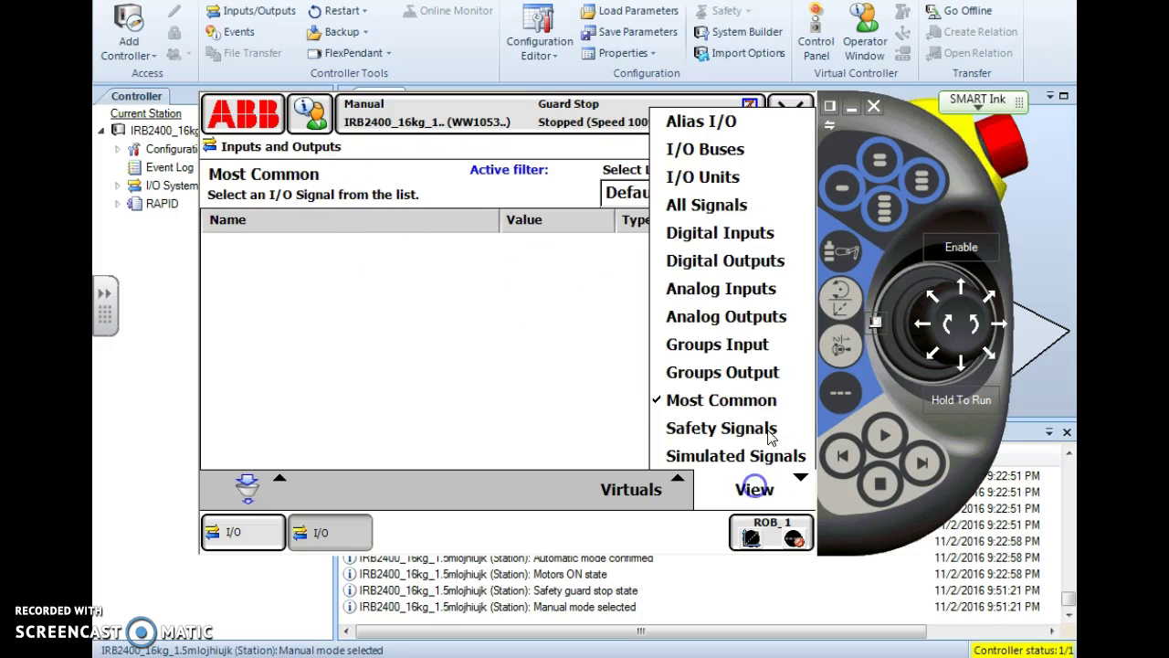
{"action": "left_click", "coordinate": [703, 265]}
{"action": "left_click", "coordinate": [702, 265]}
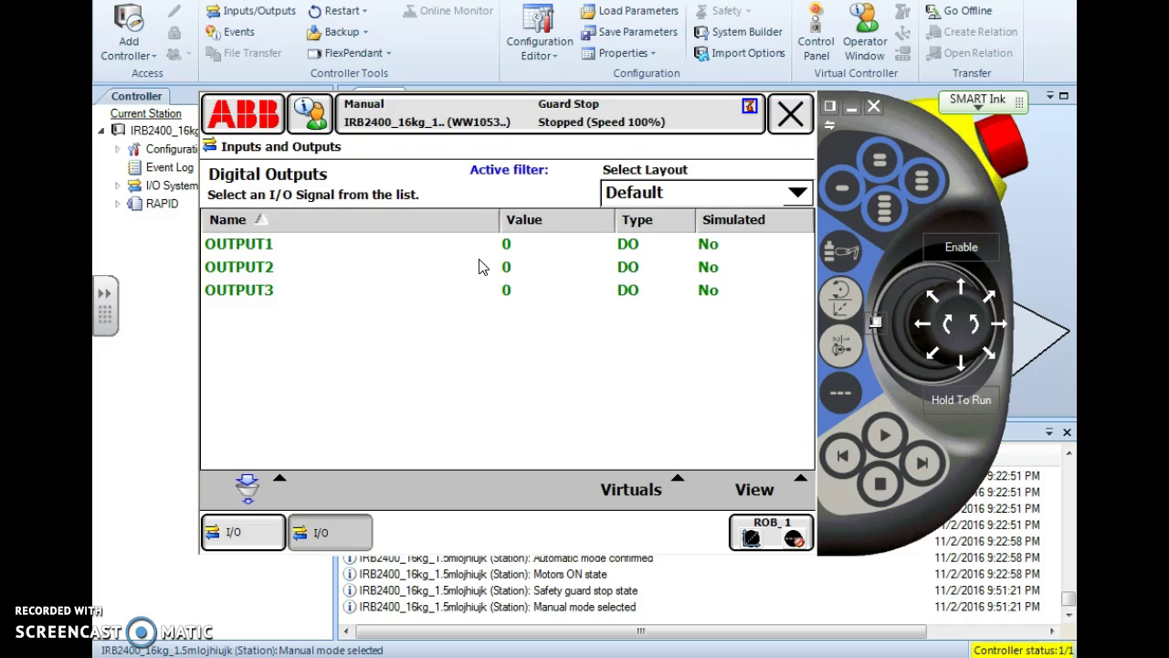
Select OUTPUT1, switch it on to 1, then back off to 0.
{"action": "left_click", "coordinate": [511, 248]}
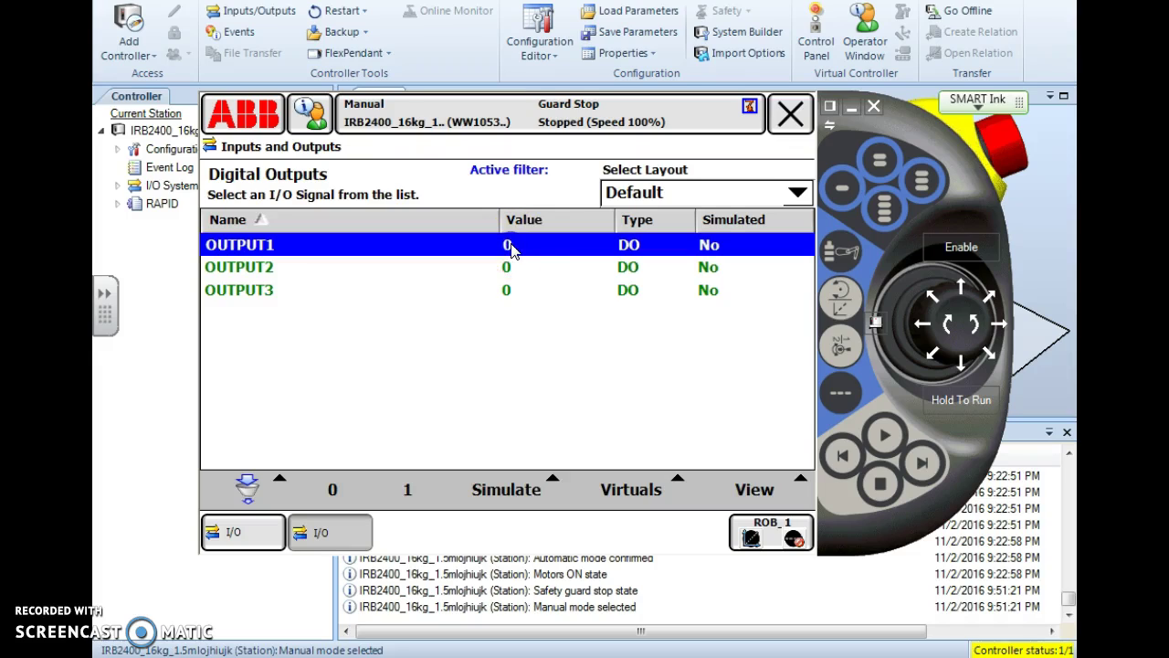
{"action": "left_click", "coordinate": [509, 491]}
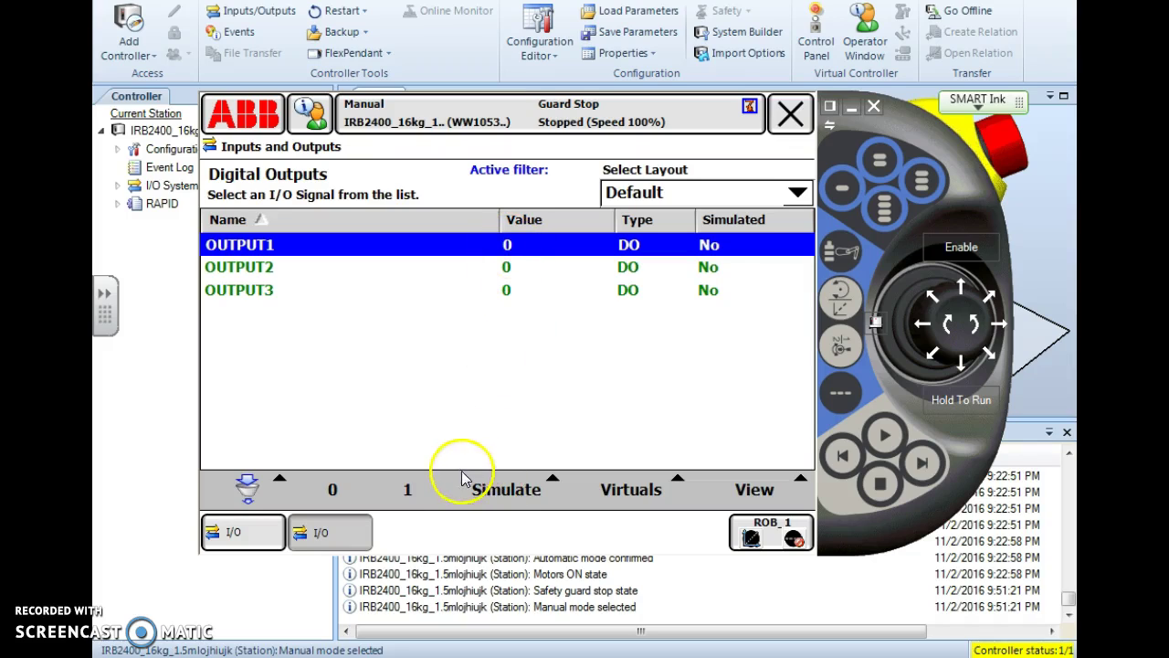
{"action": "left_click", "coordinate": [406, 492]}
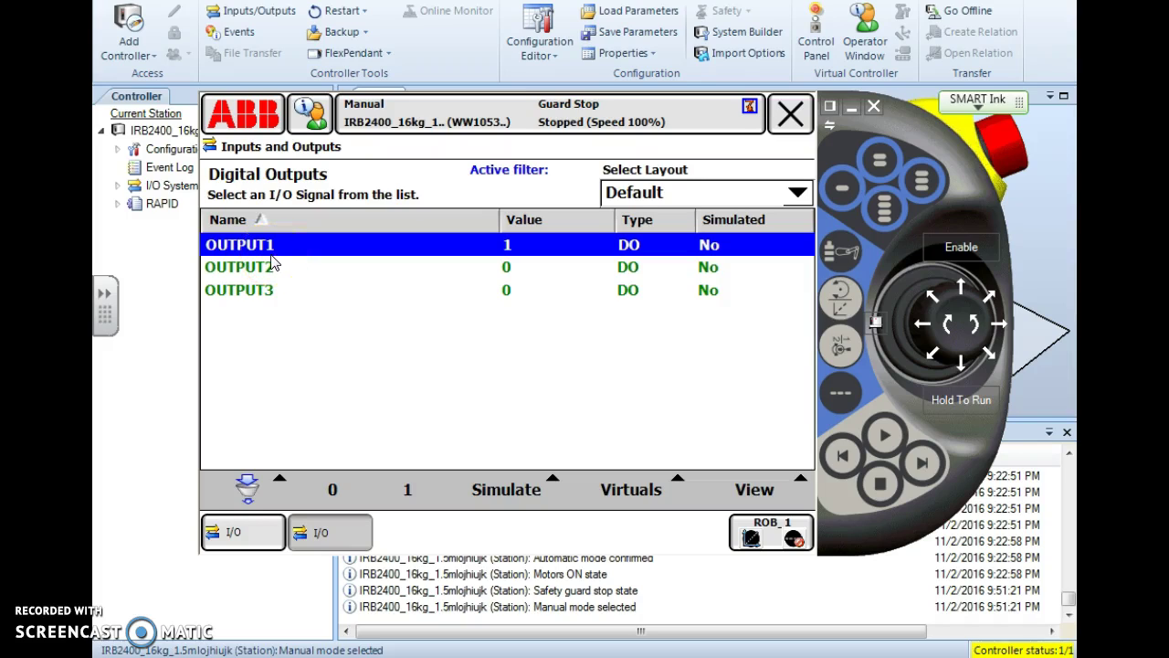
{"action": "left_click", "coordinate": [334, 497]}
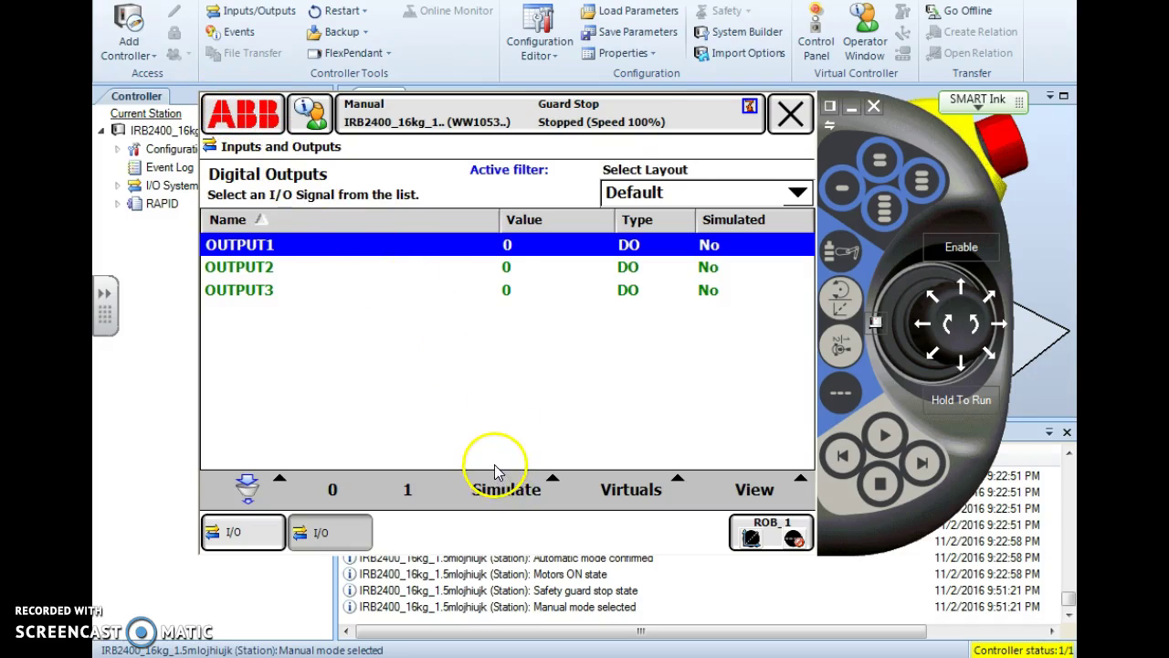
Close Digital Outputs, select INPUT1 and put it back into simulation.
{"action": "left_click", "coordinate": [783, 114]}
{"action": "left_click", "coordinate": [525, 266]}
{"action": "left_click", "coordinate": [513, 289]}
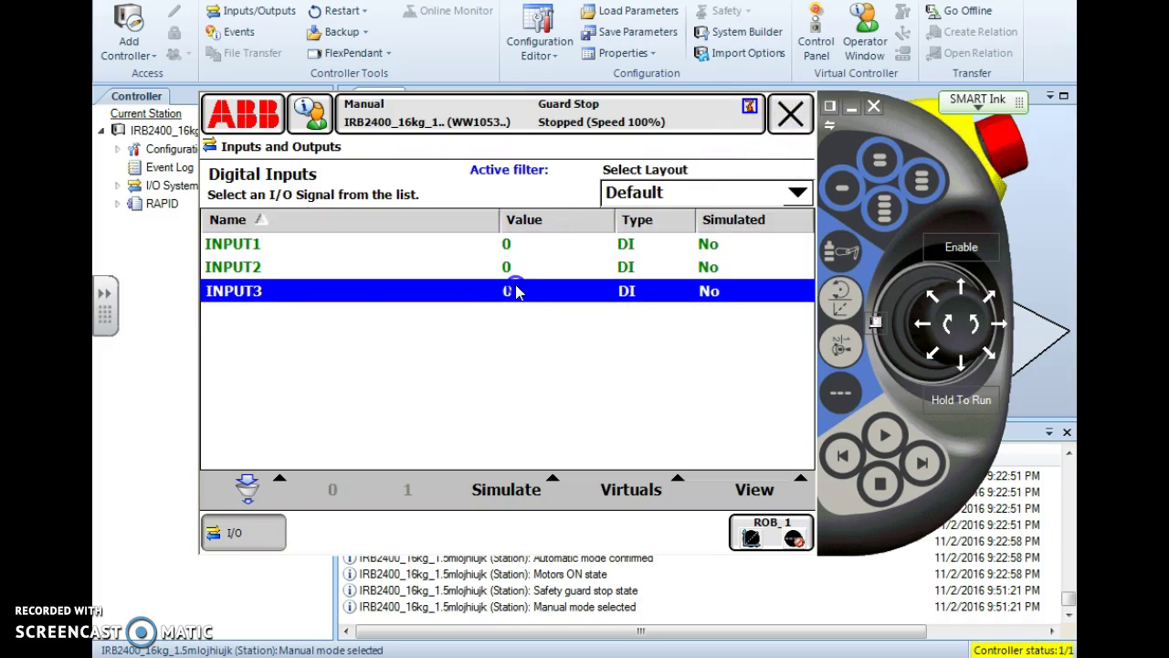
{"action": "left_click", "coordinate": [509, 244]}
{"action": "left_click", "coordinate": [508, 514]}
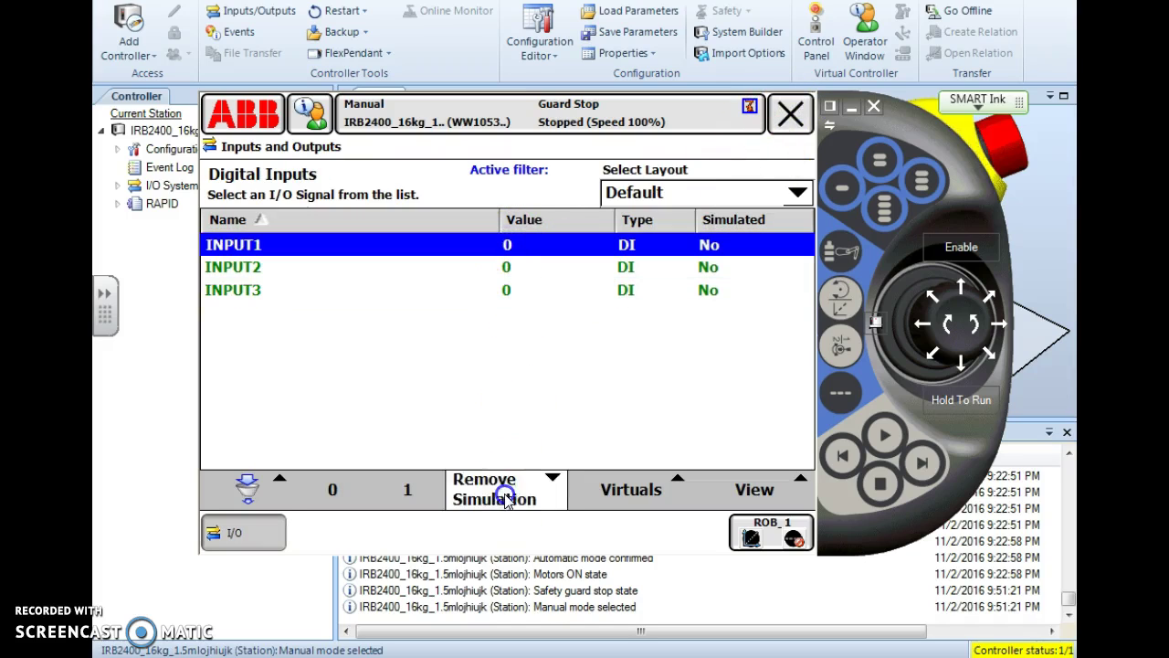
Close the view, reopen Inputs and Outputs from the main menu, and show the filter list.
{"action": "left_click", "coordinate": [783, 122]}
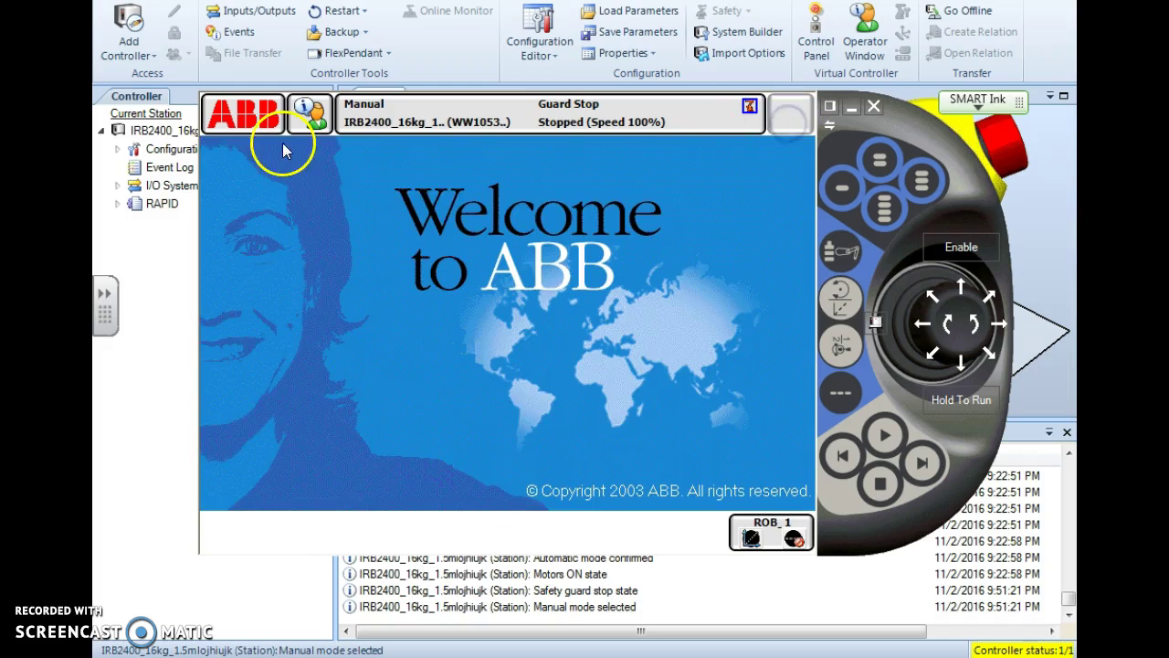
{"action": "left_click", "coordinate": [263, 120]}
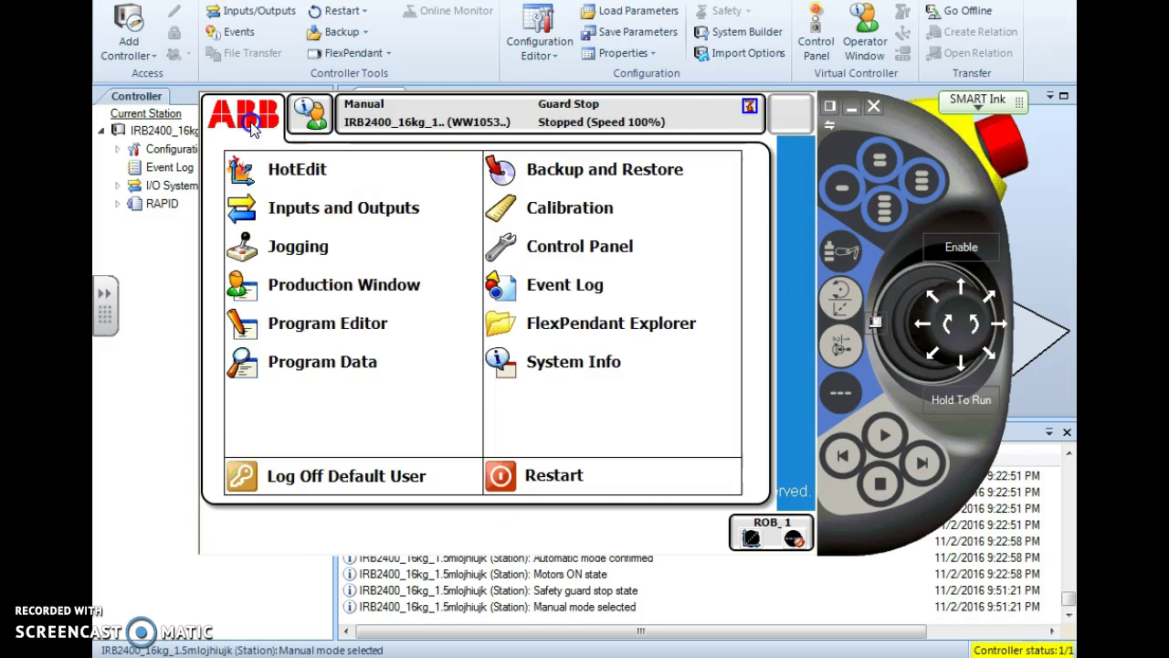
{"action": "left_click", "coordinate": [290, 203]}
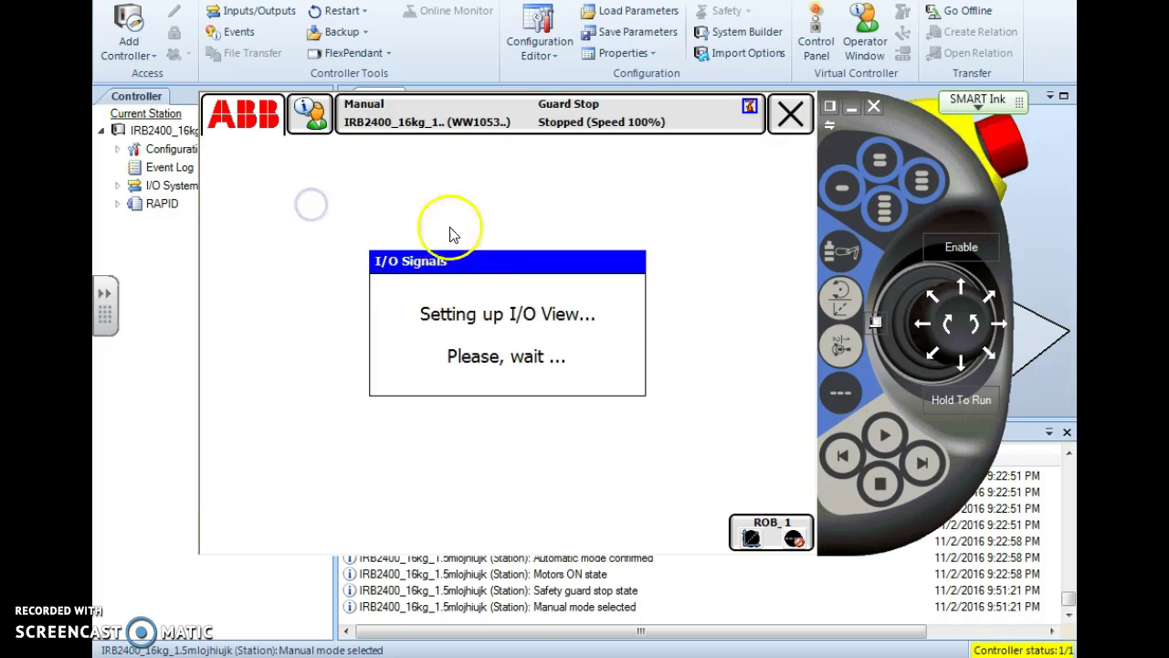
{"action": "left_click", "coordinate": [756, 489]}
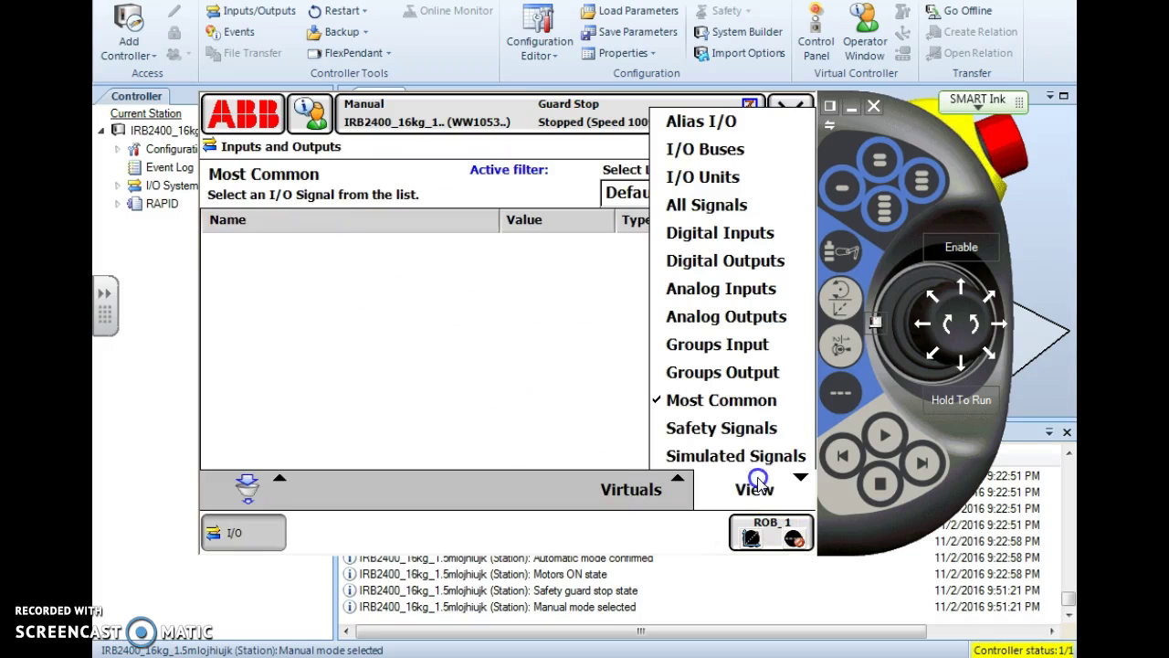
Filter to Simulated Signals, remove INPUT1's simulation, and refresh the now-empty list.
{"action": "left_click", "coordinate": [712, 457]}
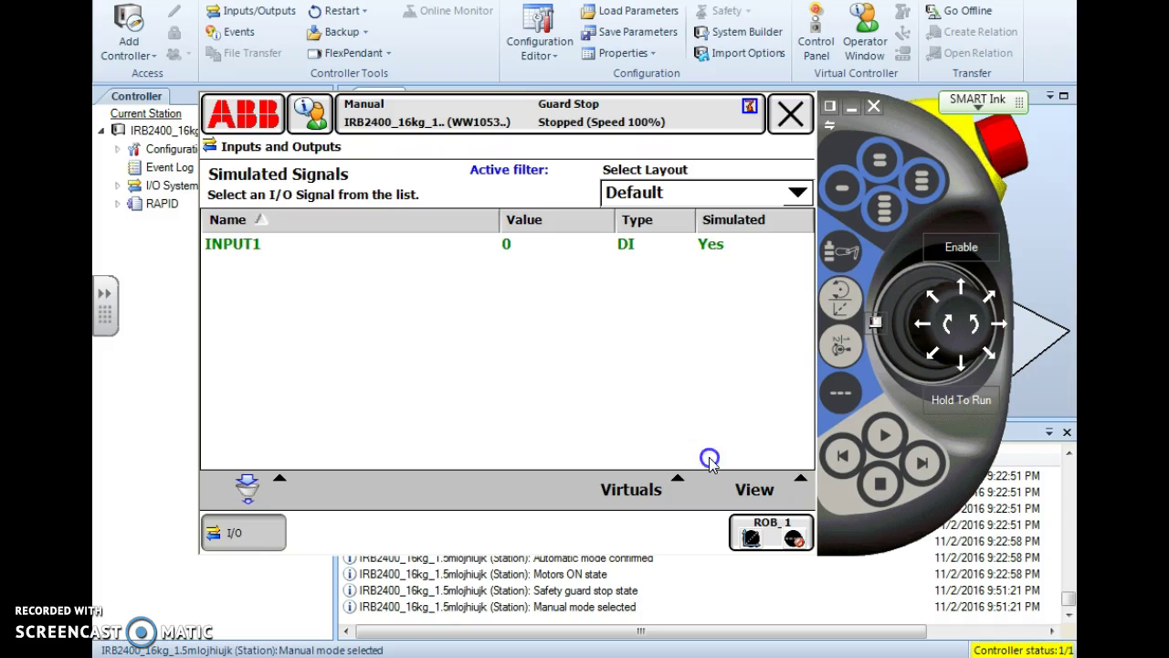
{"action": "left_click", "coordinate": [507, 252]}
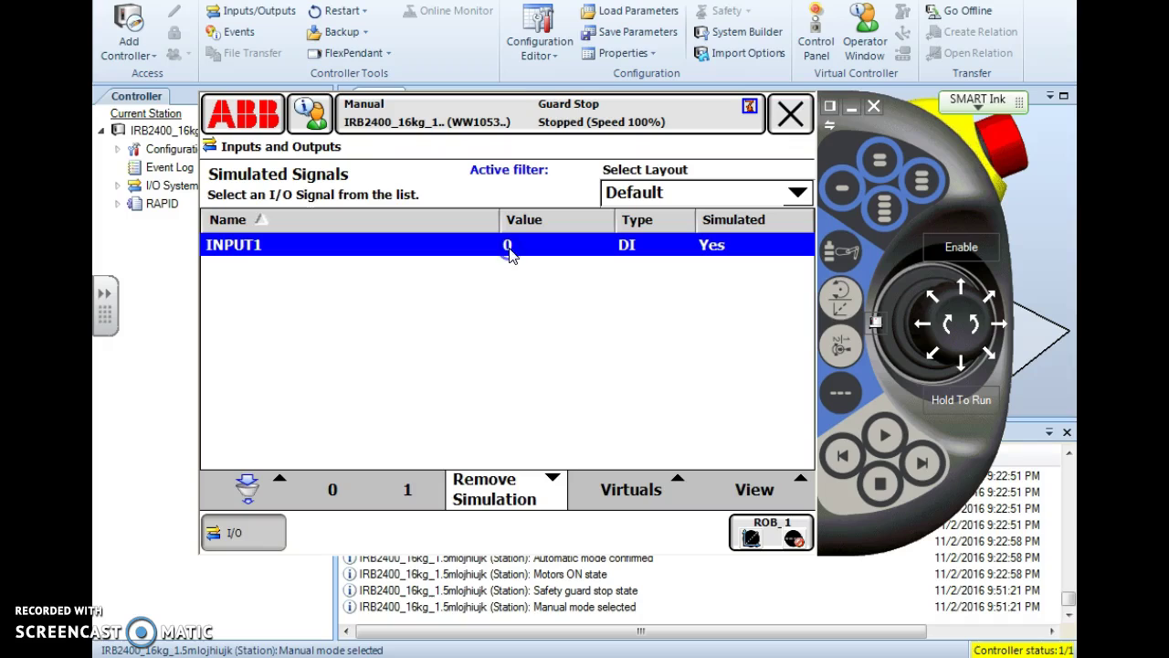
{"action": "left_click", "coordinate": [502, 497]}
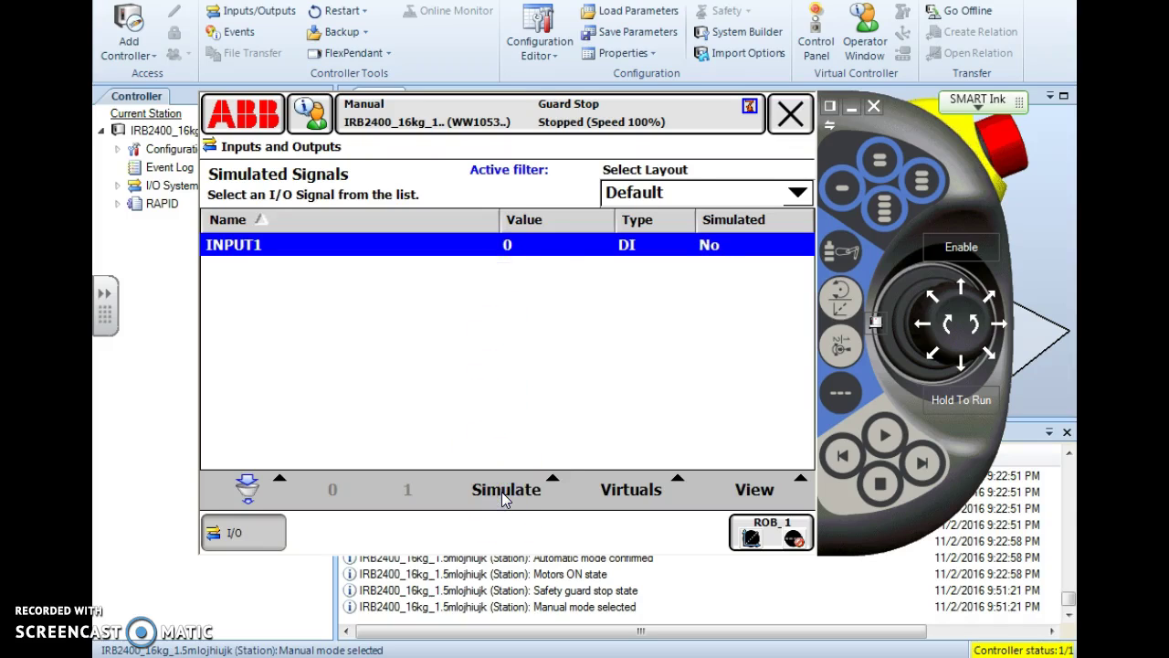
{"action": "left_click", "coordinate": [722, 488]}
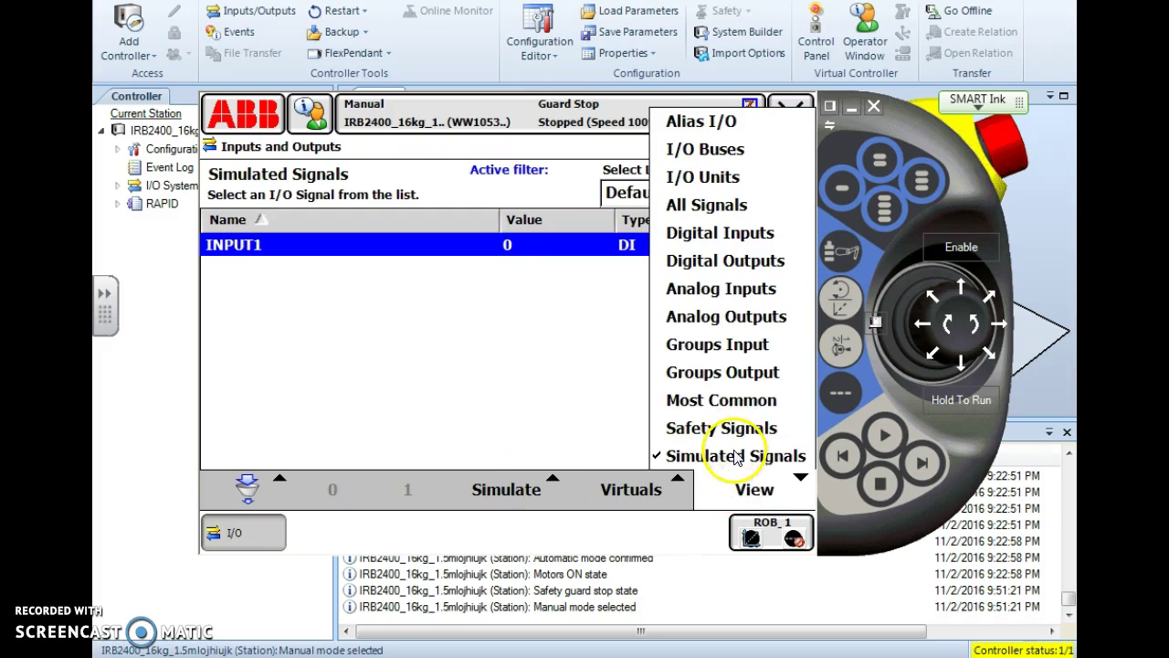
{"action": "left_click", "coordinate": [736, 453]}
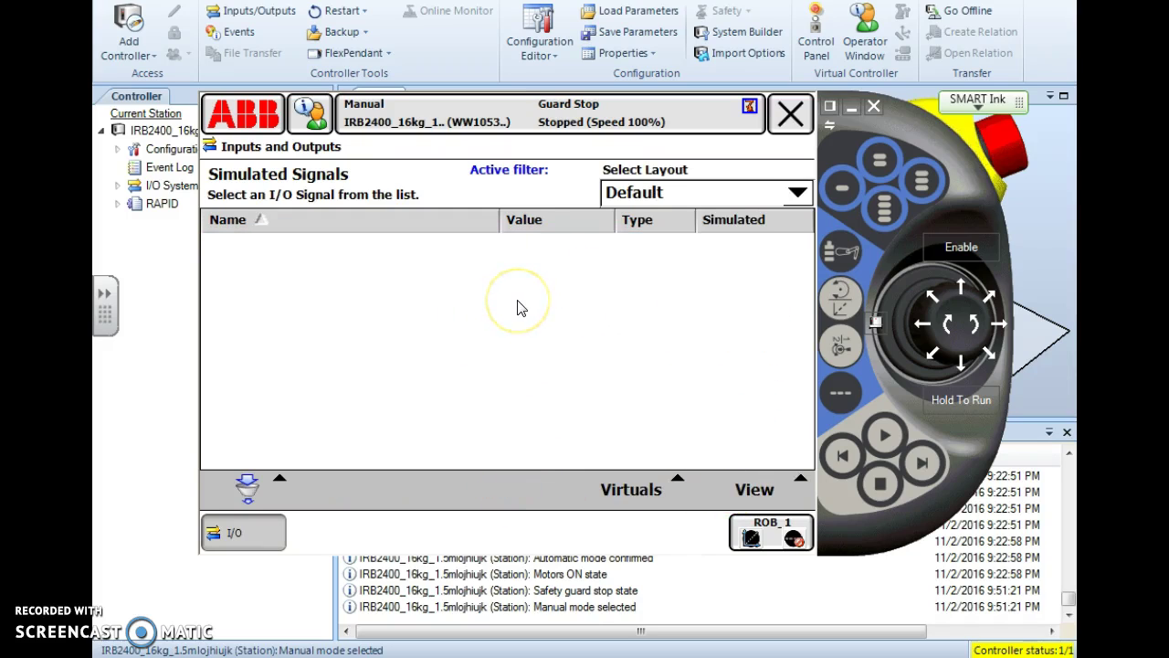